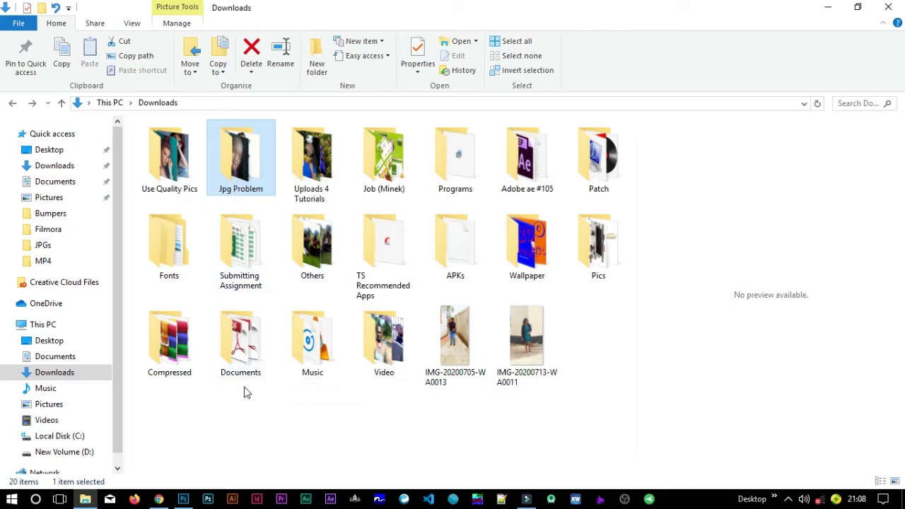
Open the Jpg Problem folder and try opening iday6 in Photoshop; dismiss the missing JPEG marker error.
double_click(249, 165)
left_click_drag(170, 163, 189, 242)
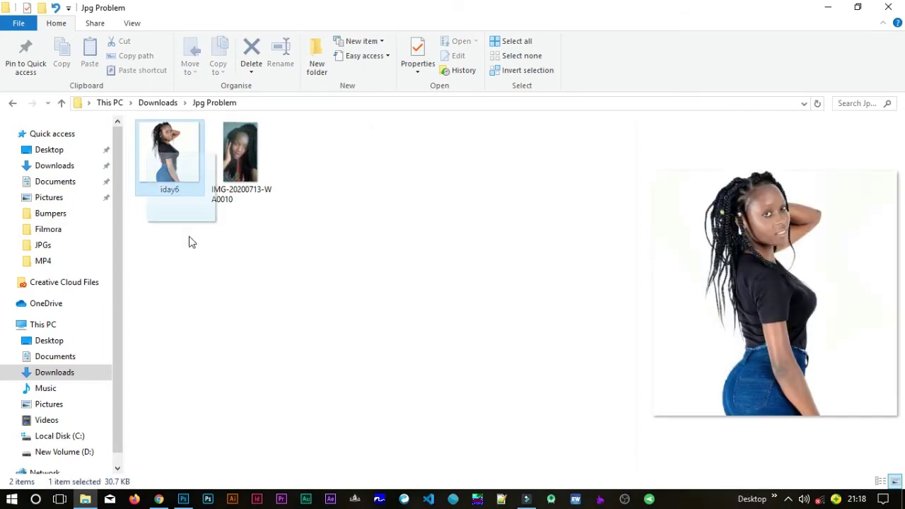
left_click_drag(221, 277, 219, 321)
left_click(317, 281)
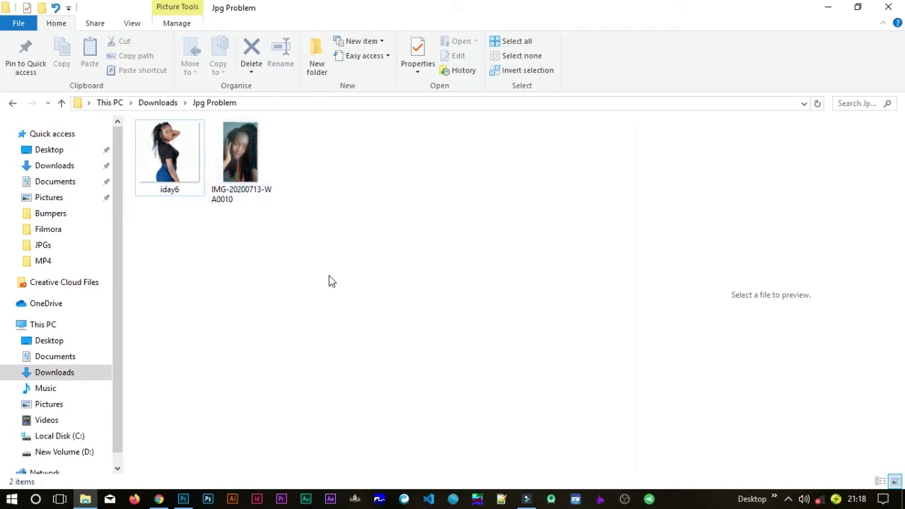
left_click(154, 170)
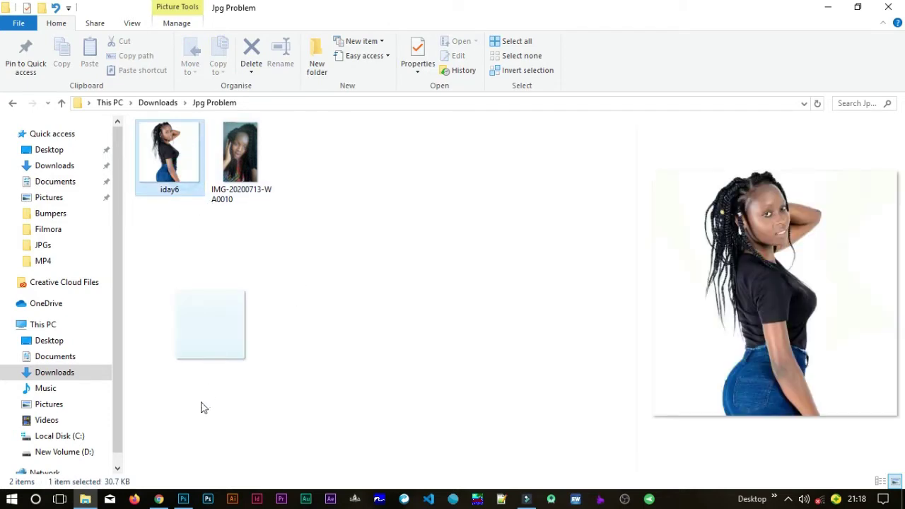
mouse_move(187, 501)
left_mouse_down()
mouse_move(216, 488)
mouse_move(281, 155)
left_mouse_up()
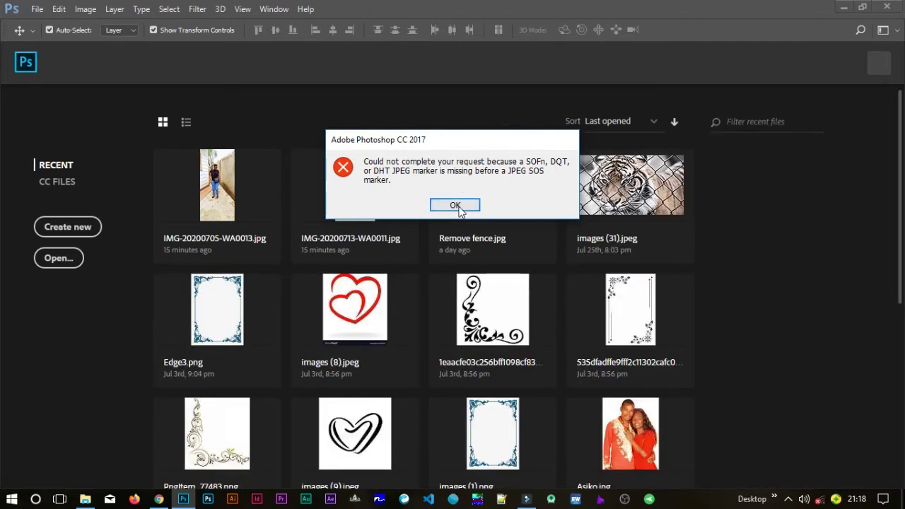
left_click(459, 203)
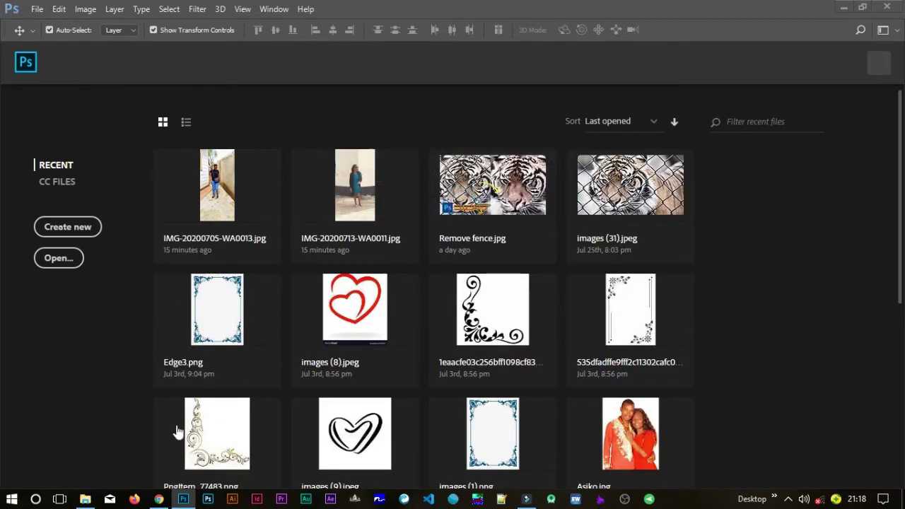
Try opening IMG-20200713-WA0010 in Photoshop, dismiss the same JPEG marker error, and return to the folder.
left_click(85, 499)
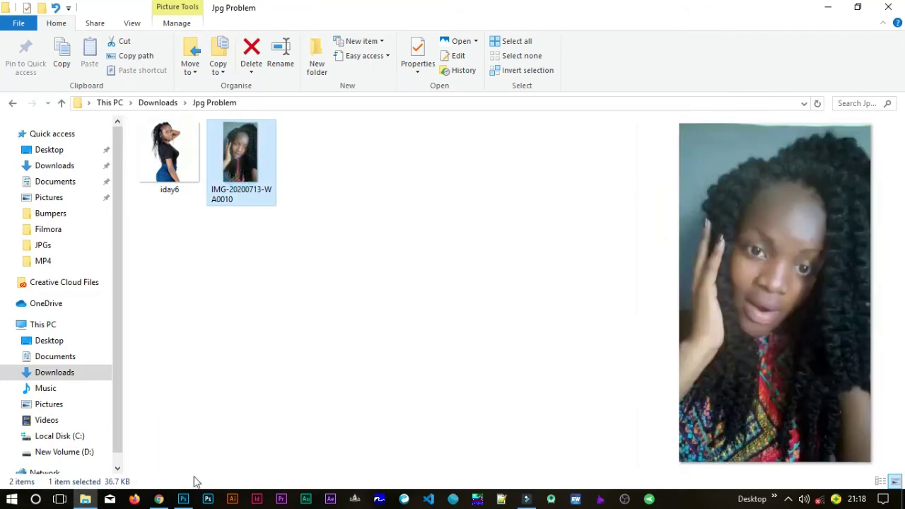
mouse_move(196, 499)
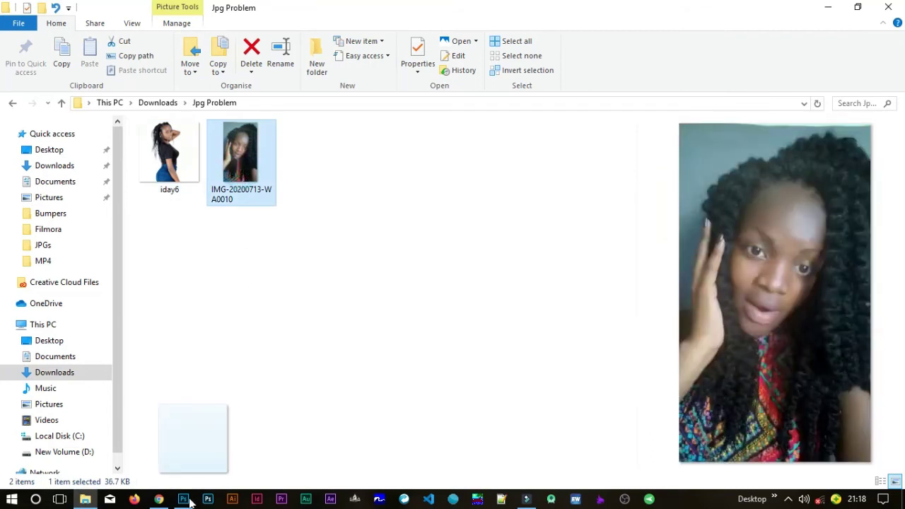
left_click(185, 499)
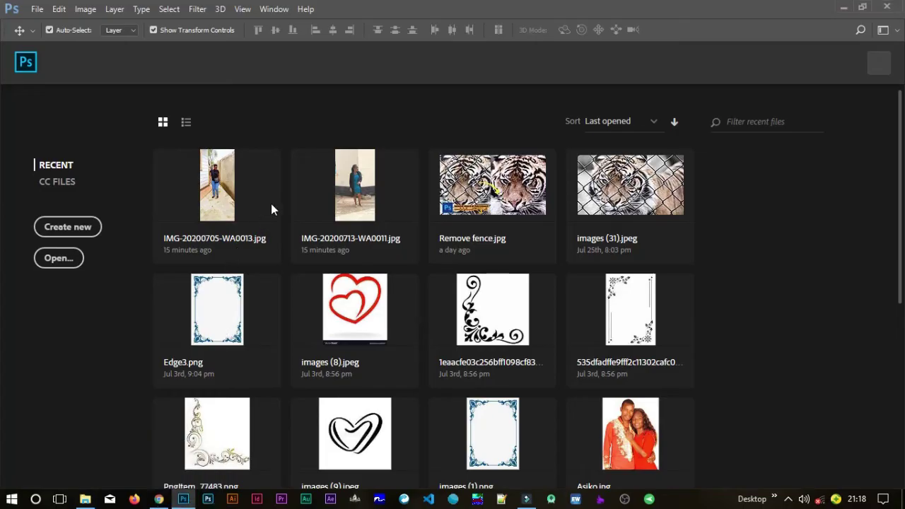
left_click(270, 209)
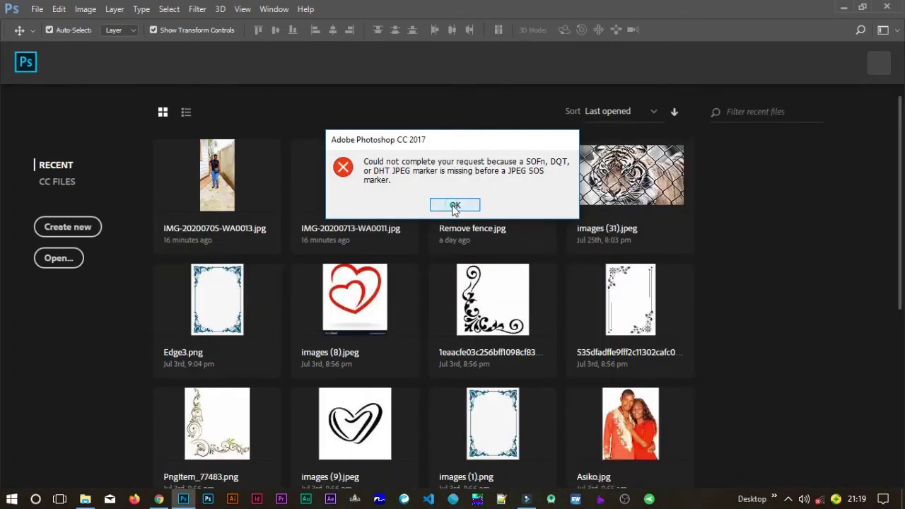
left_click(455, 205)
left_click(88, 499)
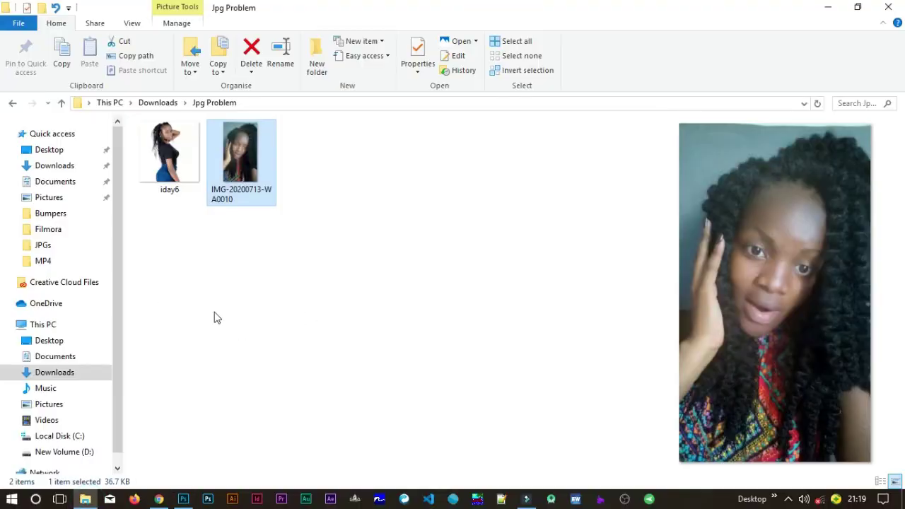
left_click(185, 177)
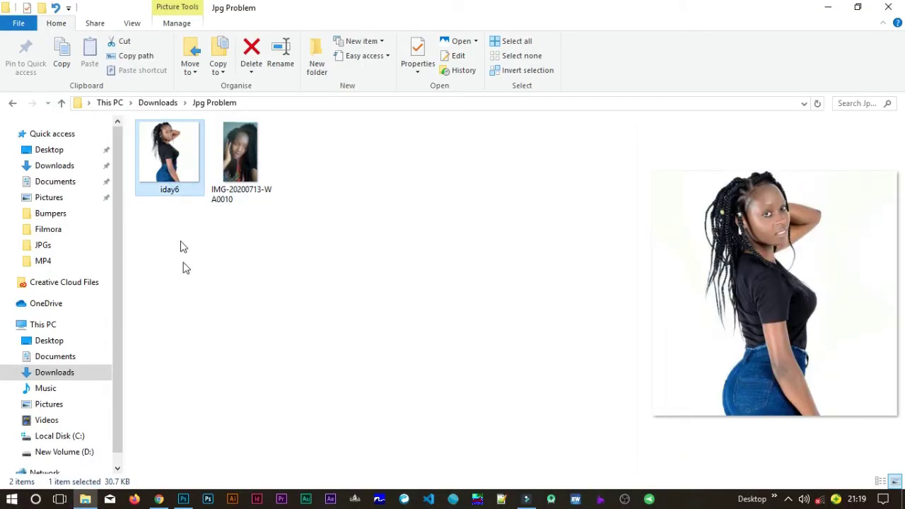
Open the iday6 image in Paint from its Open with menu.
double_click(170, 169)
right_click(170, 166)
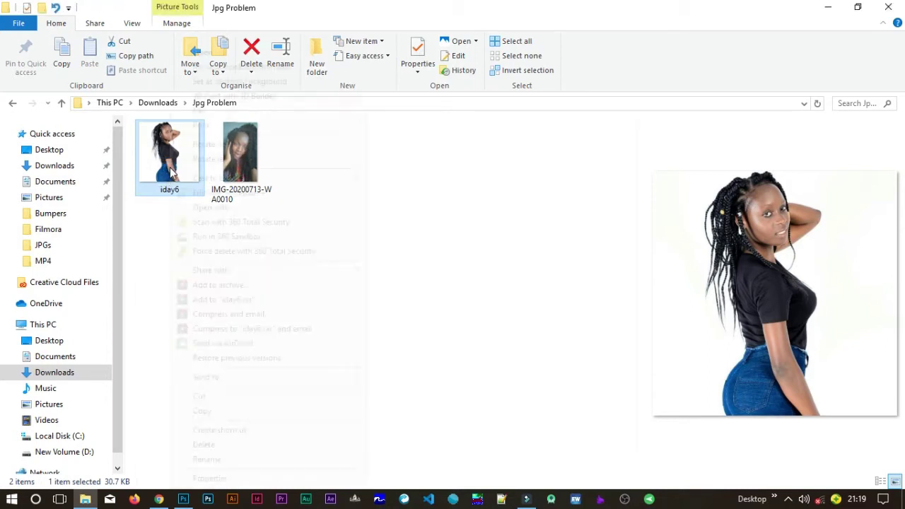
mouse_move(356, 208)
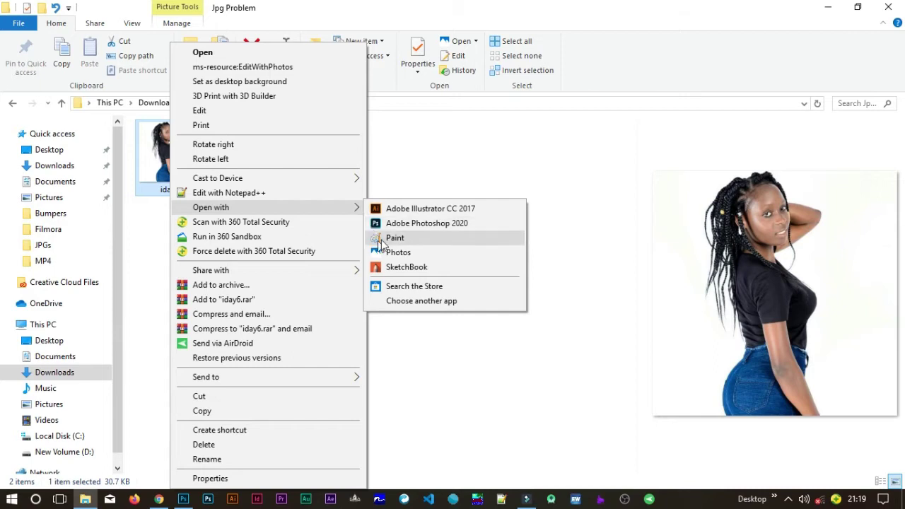
left_click(417, 241)
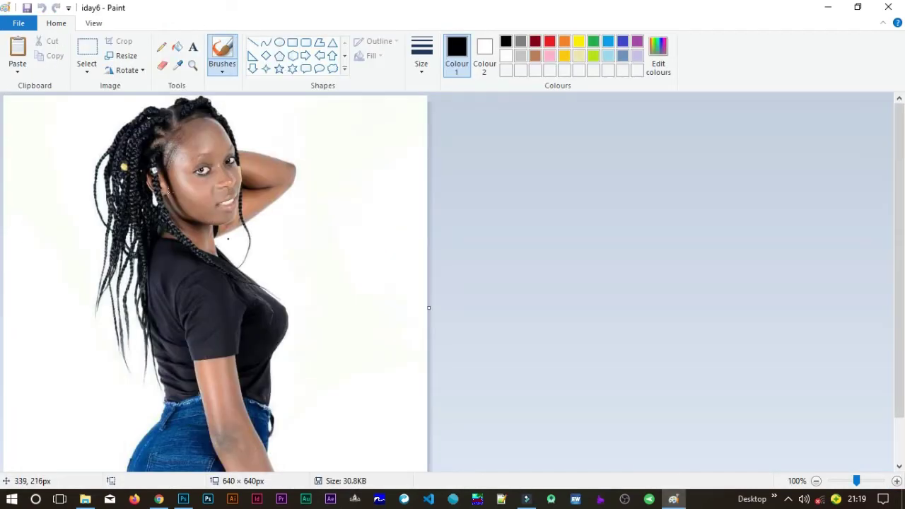
Save the picture as JPEG 'Idaya Charity' in Downloads > Jpg Problem.
left_click(20, 27)
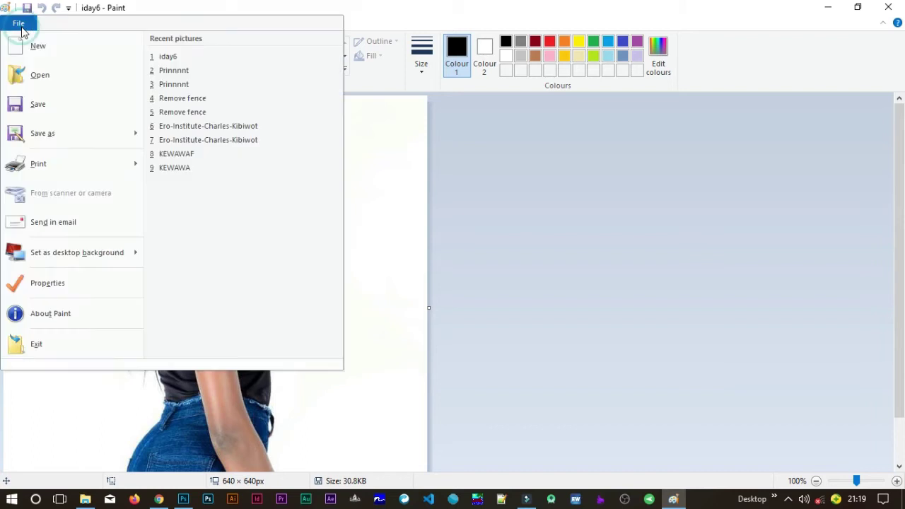
mouse_move(141, 136)
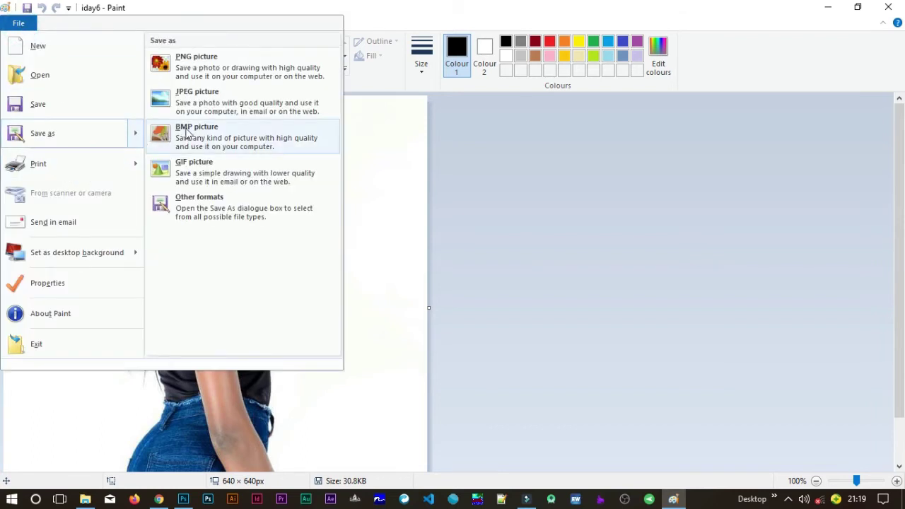
left_click(204, 106)
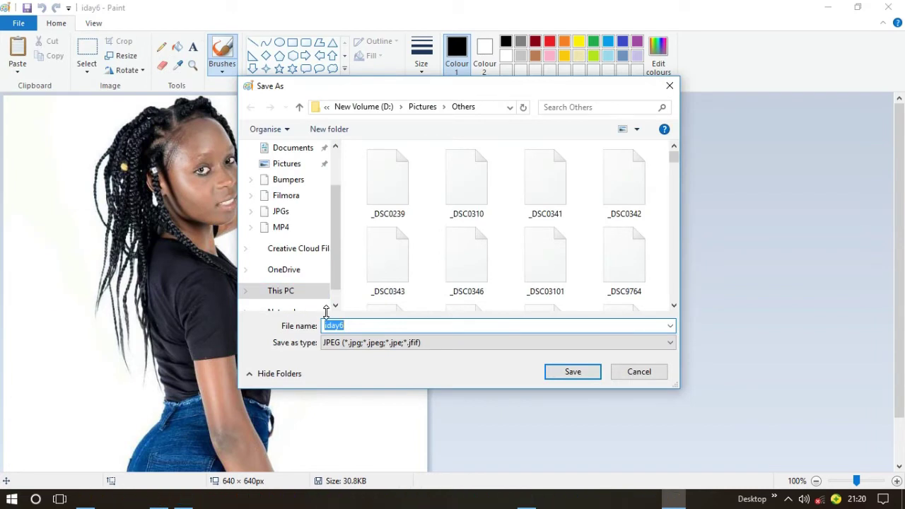
type("Id")
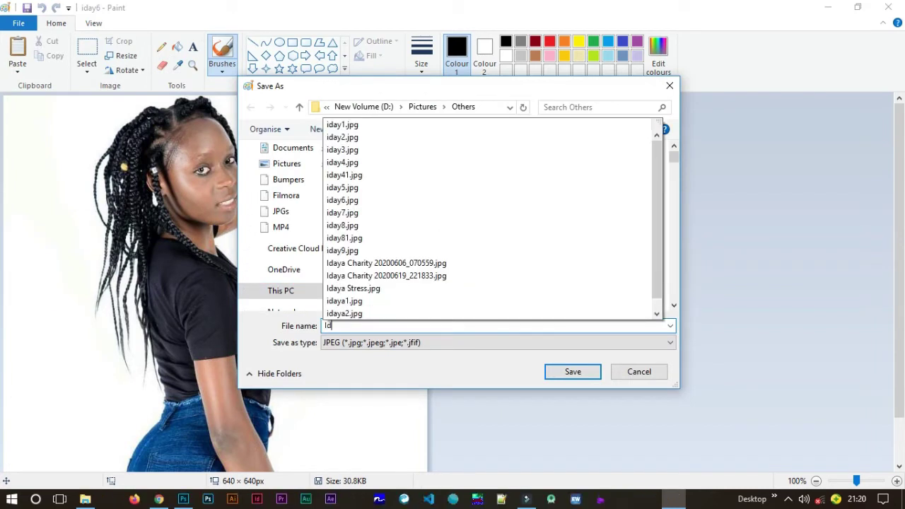
type("aya")
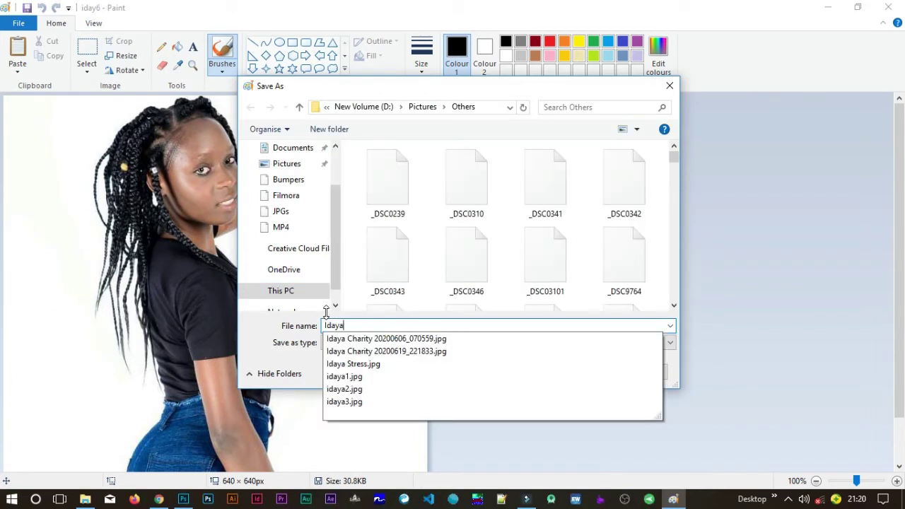
type(" Charity")
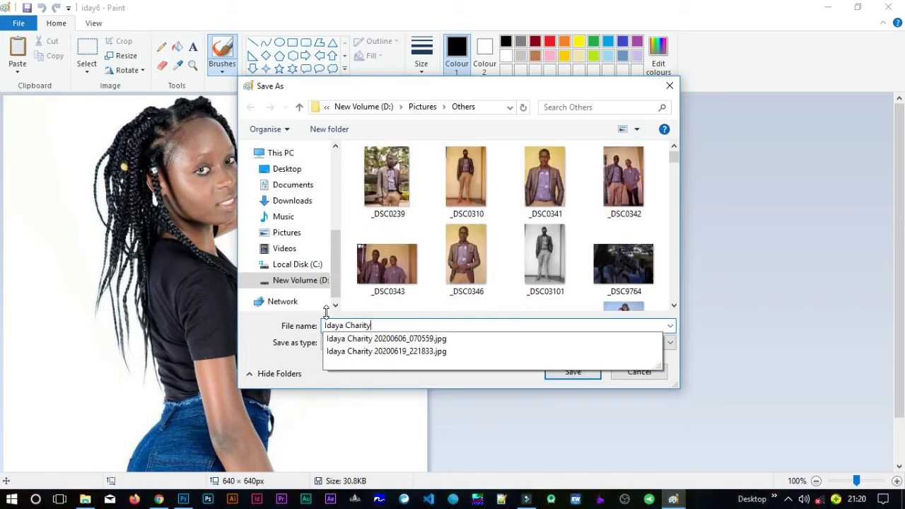
left_click(286, 204)
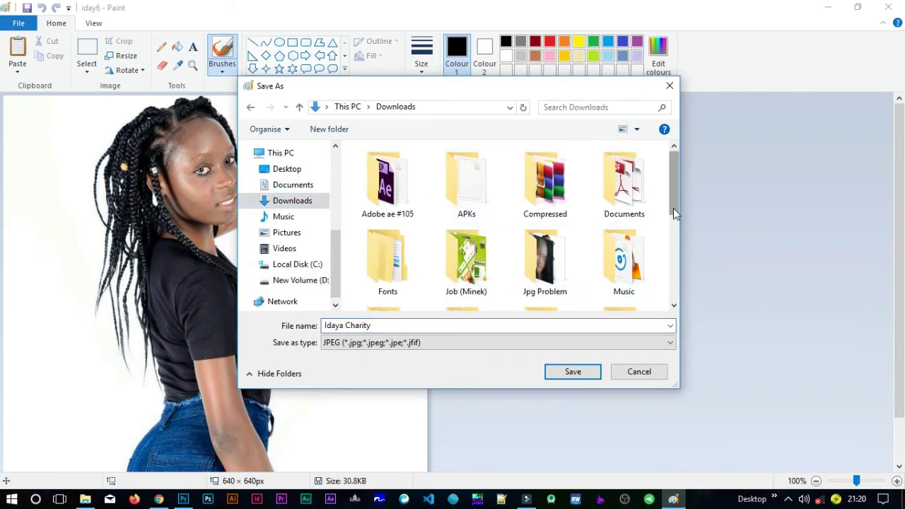
left_click_drag(673, 212, 673, 219)
left_click(561, 219)
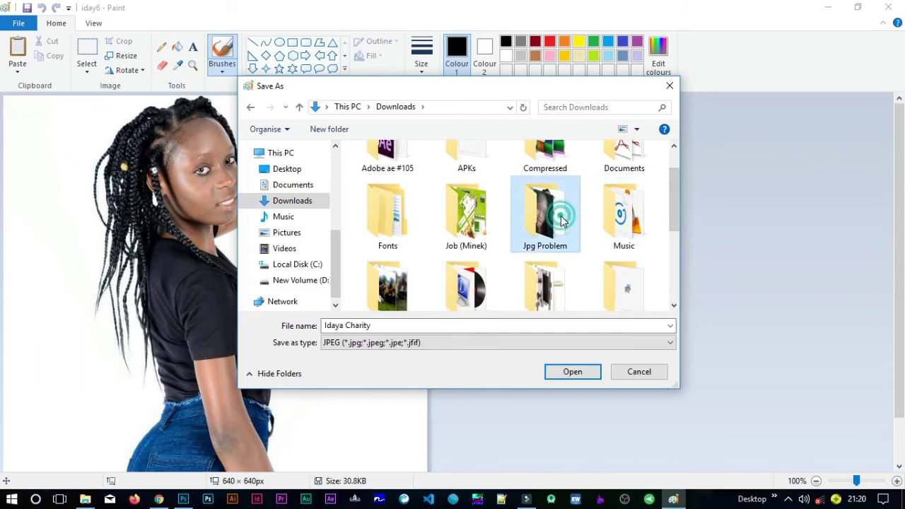
left_click(560, 219)
left_click(579, 373)
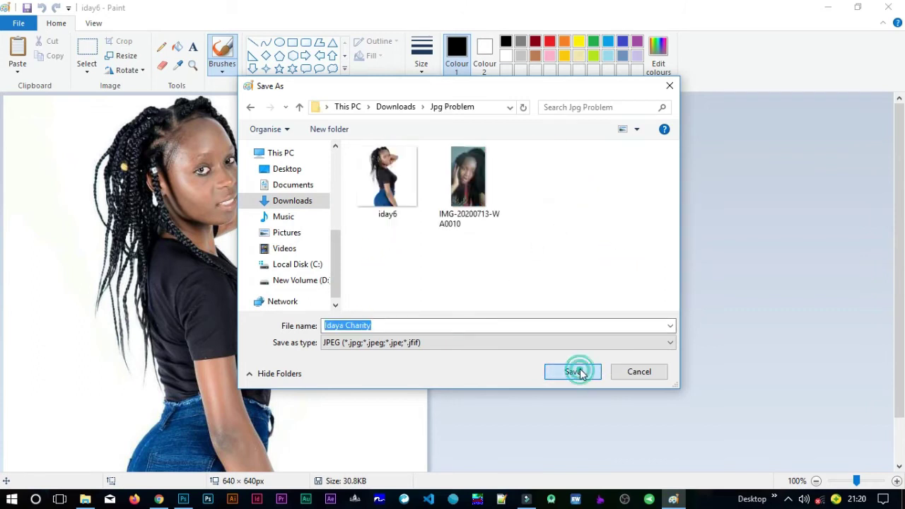
Open the re-saved Idaya Charity JPEG in Photoshop, then select IMG-20200713-WA0010 in the folder.
left_click(827, 7)
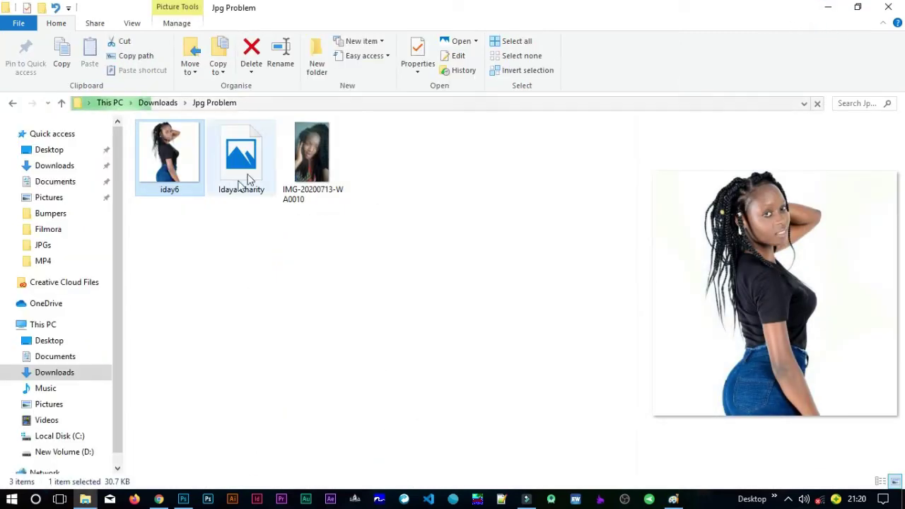
mouse_move(249, 173)
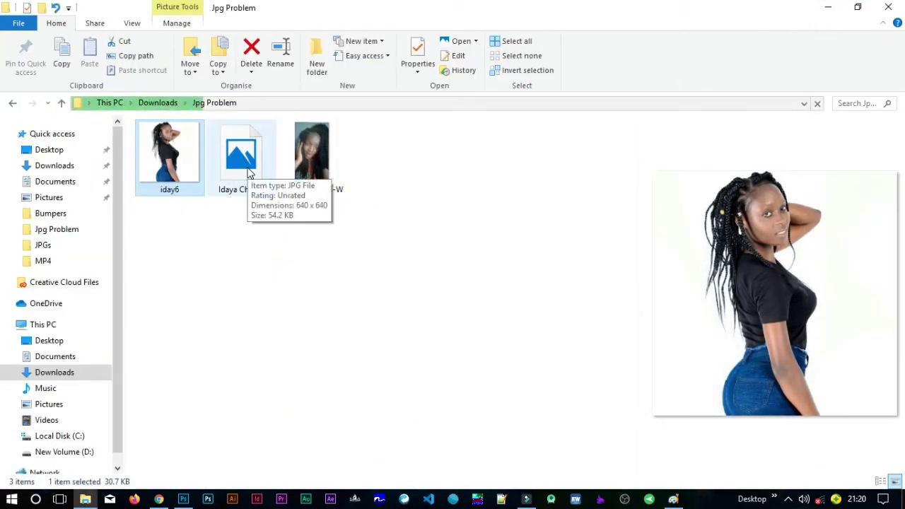
left_click(250, 164)
left_click_drag(185, 487, 285, 123)
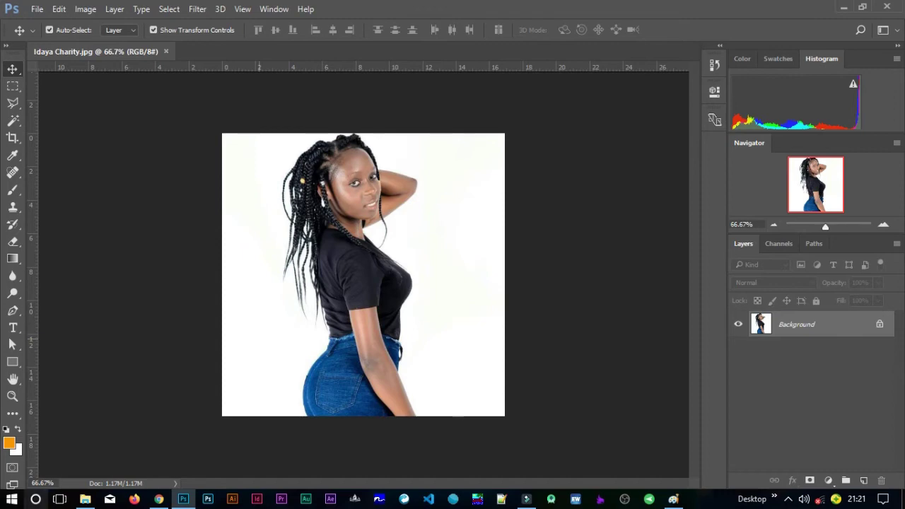
left_click(85, 499)
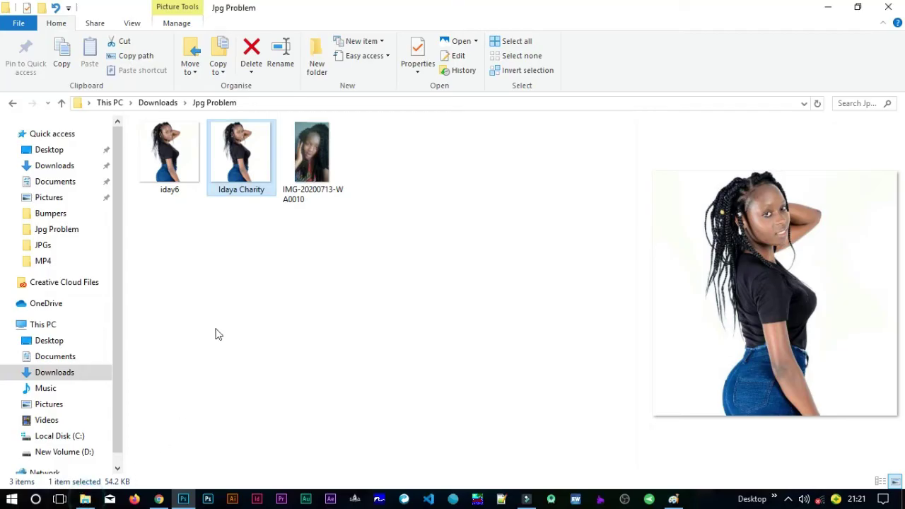
left_click(312, 185)
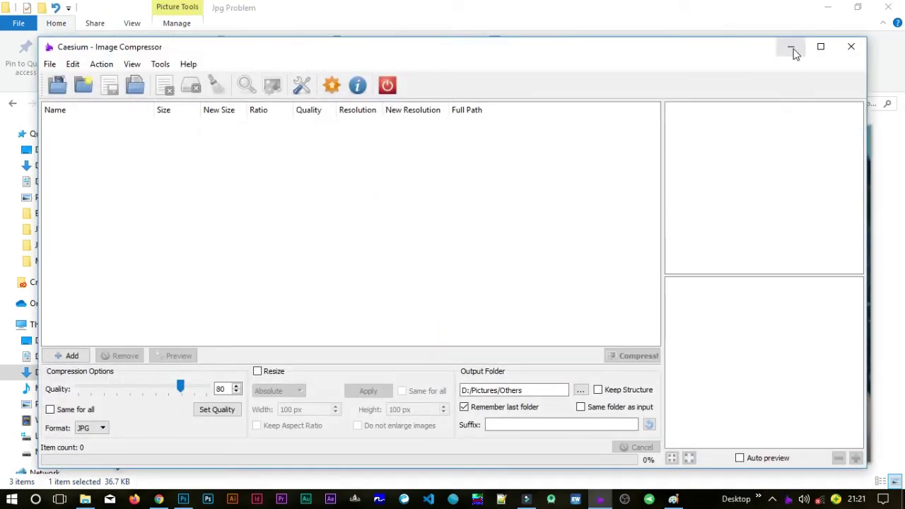
Add IMG-20200713-WA0010 to Caesium's list and set its quality to 60.
left_click(791, 47)
left_click_drag(336, 190, 304, 198)
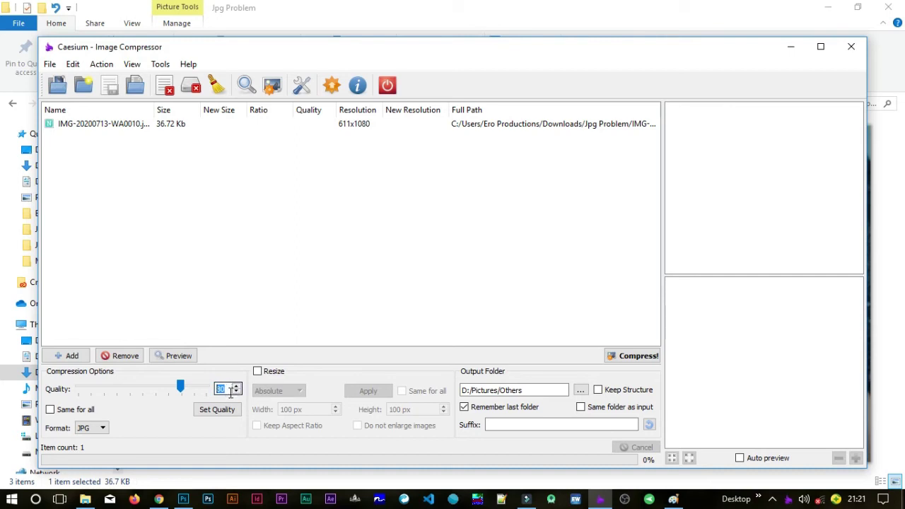
type("60")
left_click(580, 391)
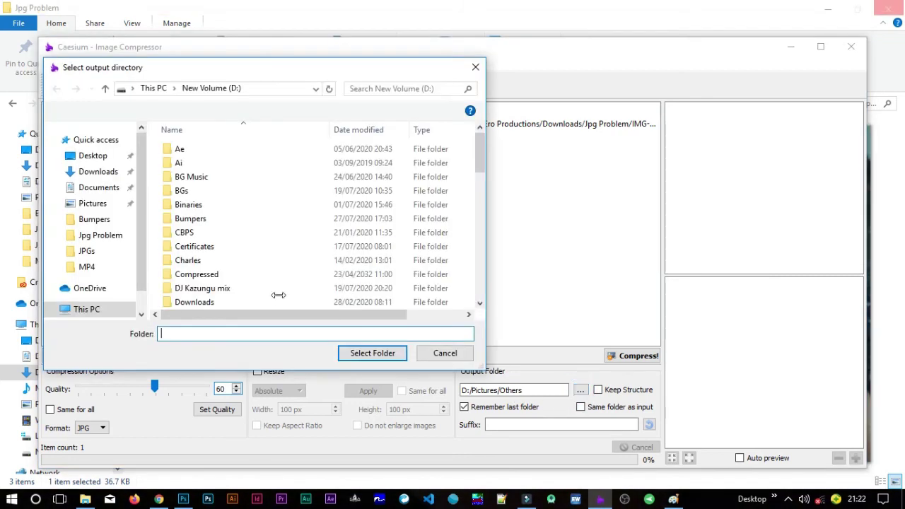
Set Caesium's output folder to Downloads > Jpg Problem and compress the photo to 41.82 Kb.
scroll(89, 177, "down", 3)
left_click(113, 220)
left_click(343, 205)
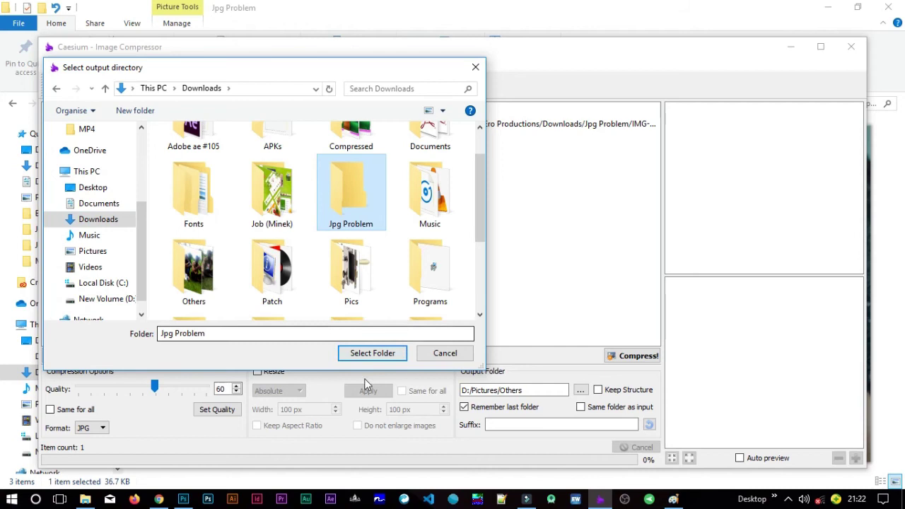
left_click(366, 355)
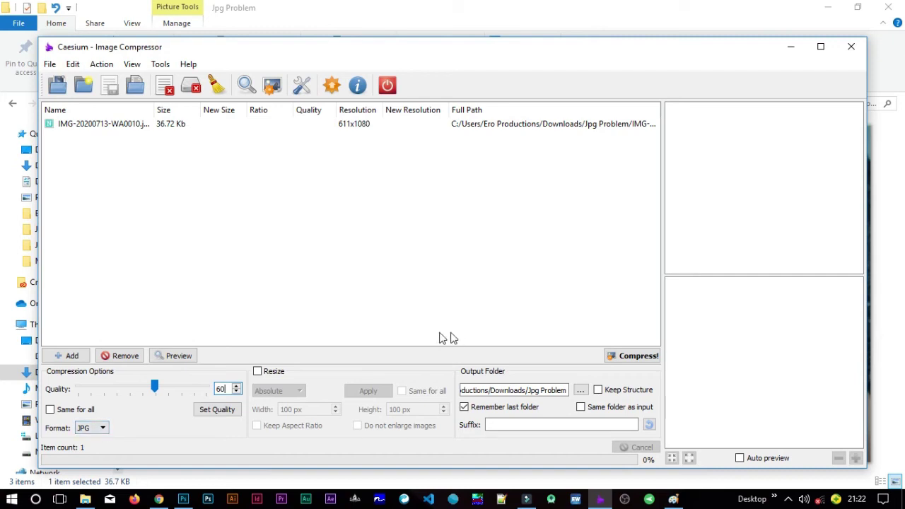
left_click(626, 358)
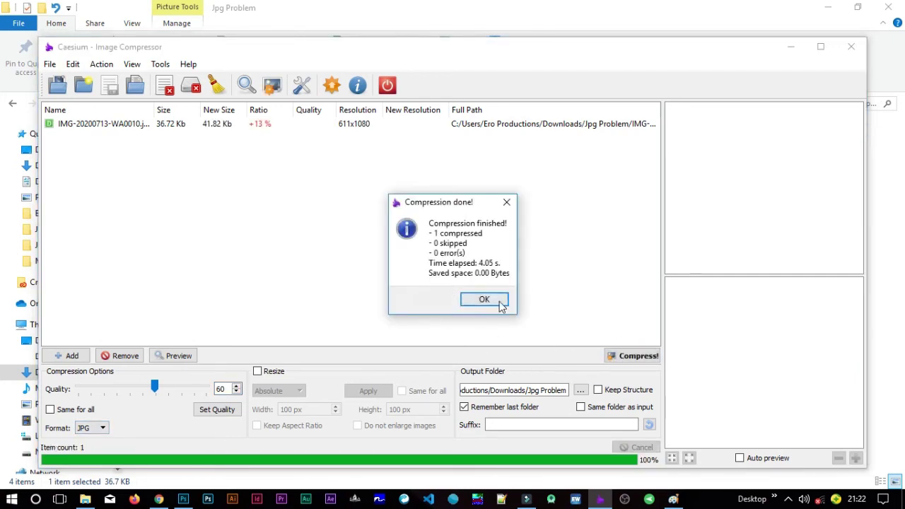
left_click(484, 300)
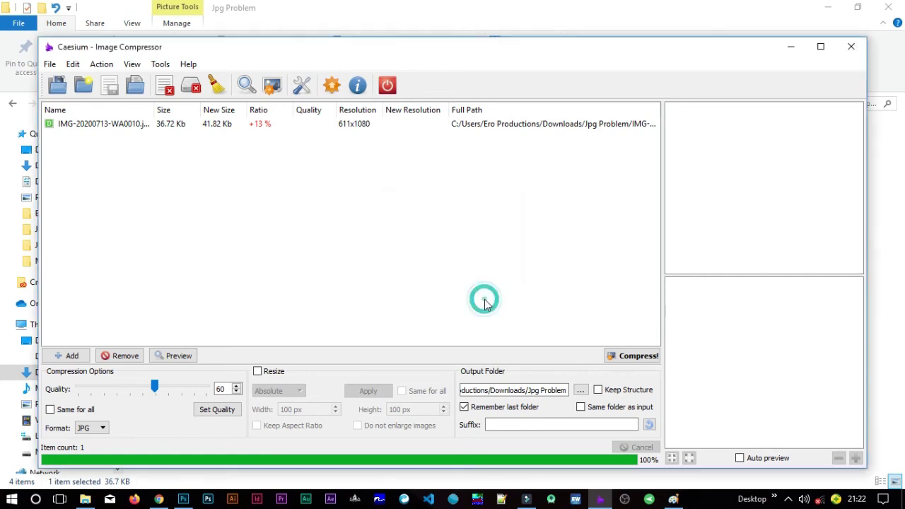
left_click(792, 46)
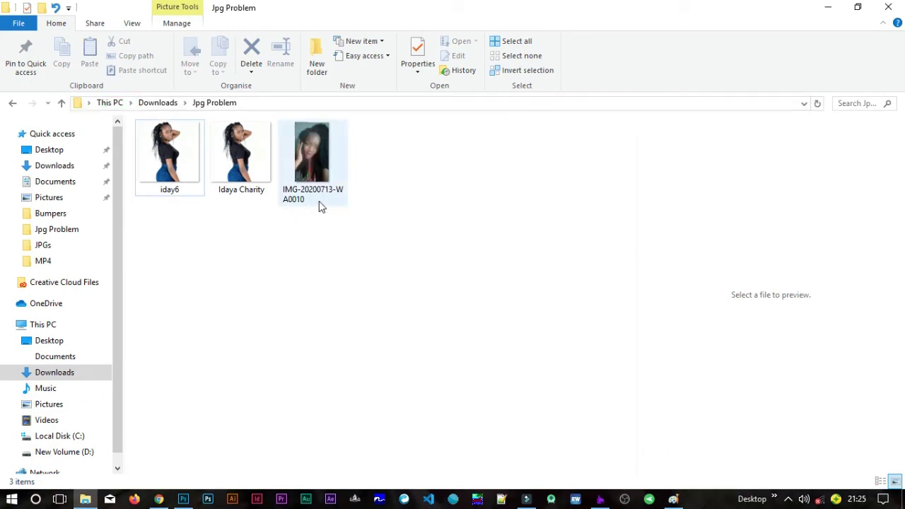
Drag the compressed IMG-20200713-WA0010 photo into Photoshop beside the Idaya Charity document.
left_click(329, 178)
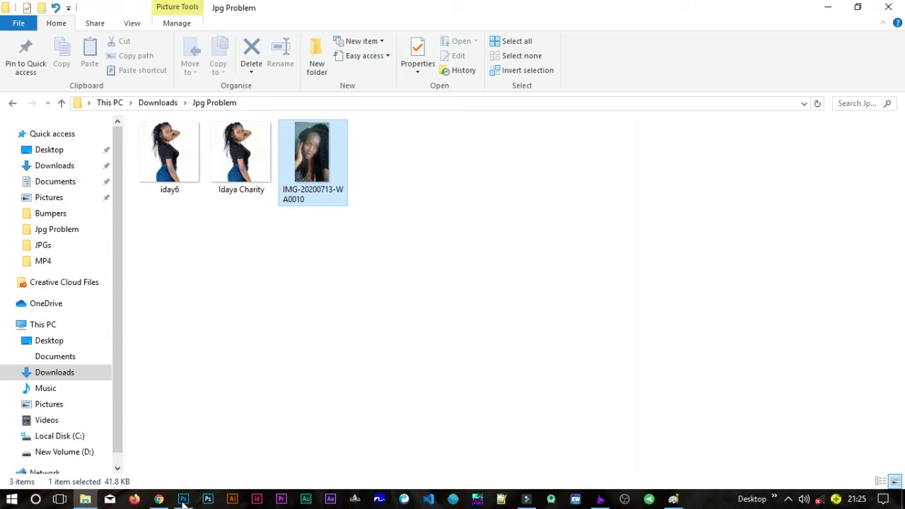
left_click(183, 500)
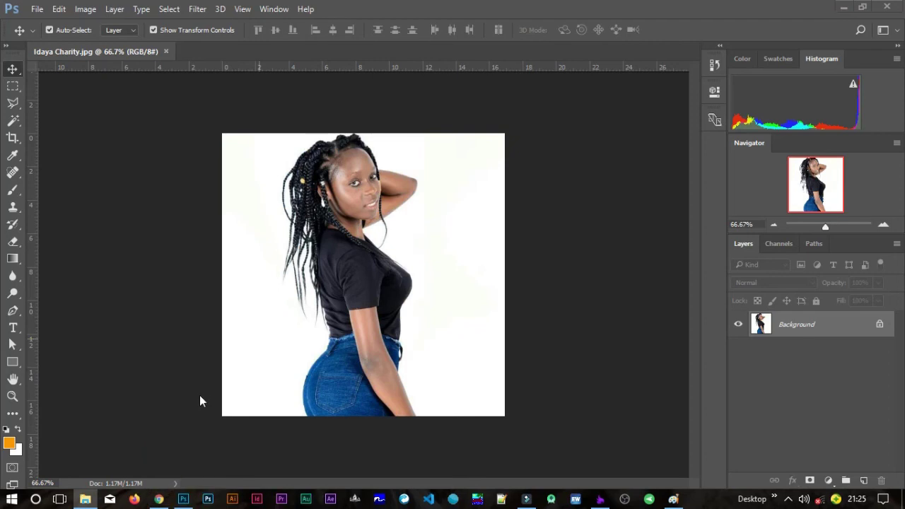
left_click_drag(292, 108, 306, 54)
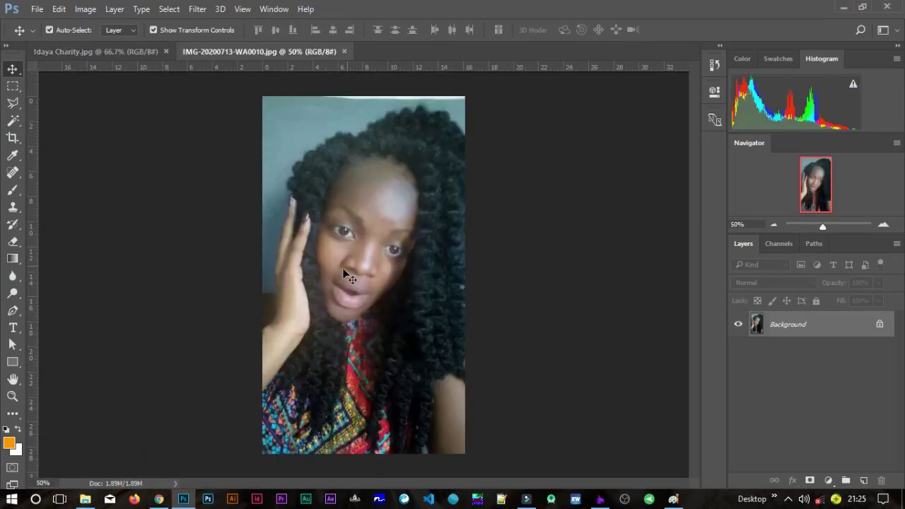